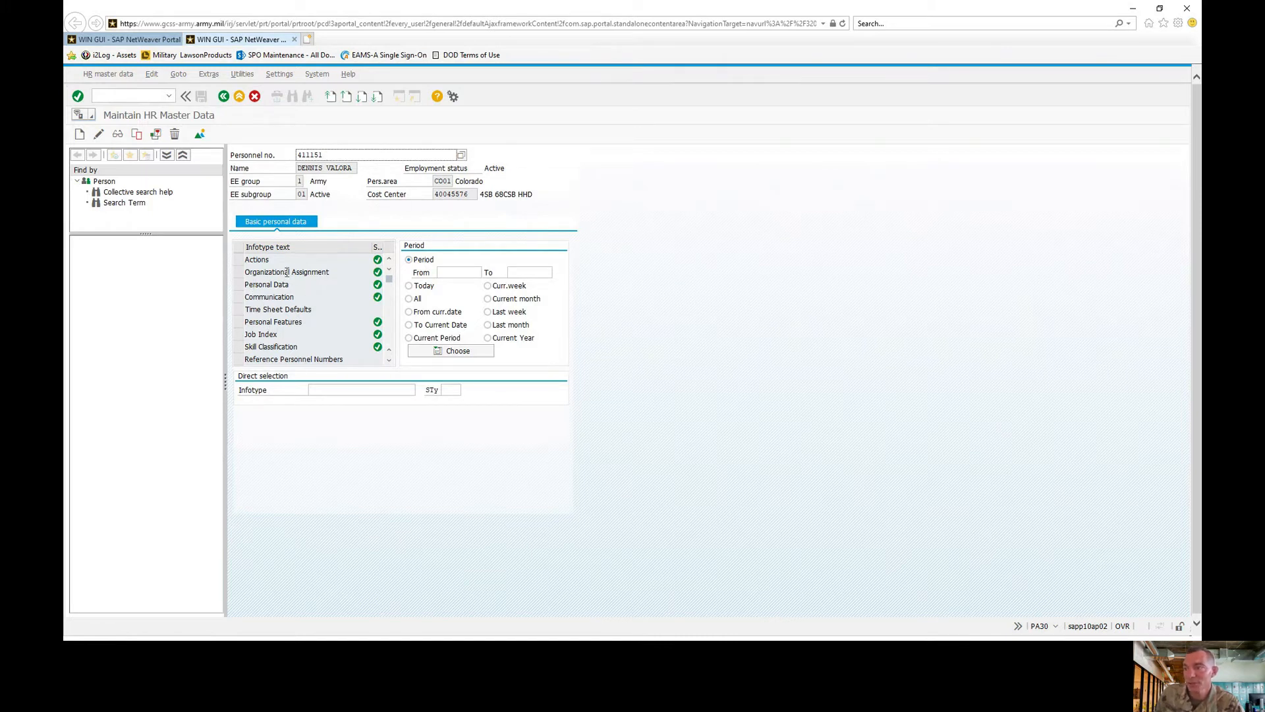
- Select the Personal Features infotype in the soldier's basic personal data list
click(248, 322)
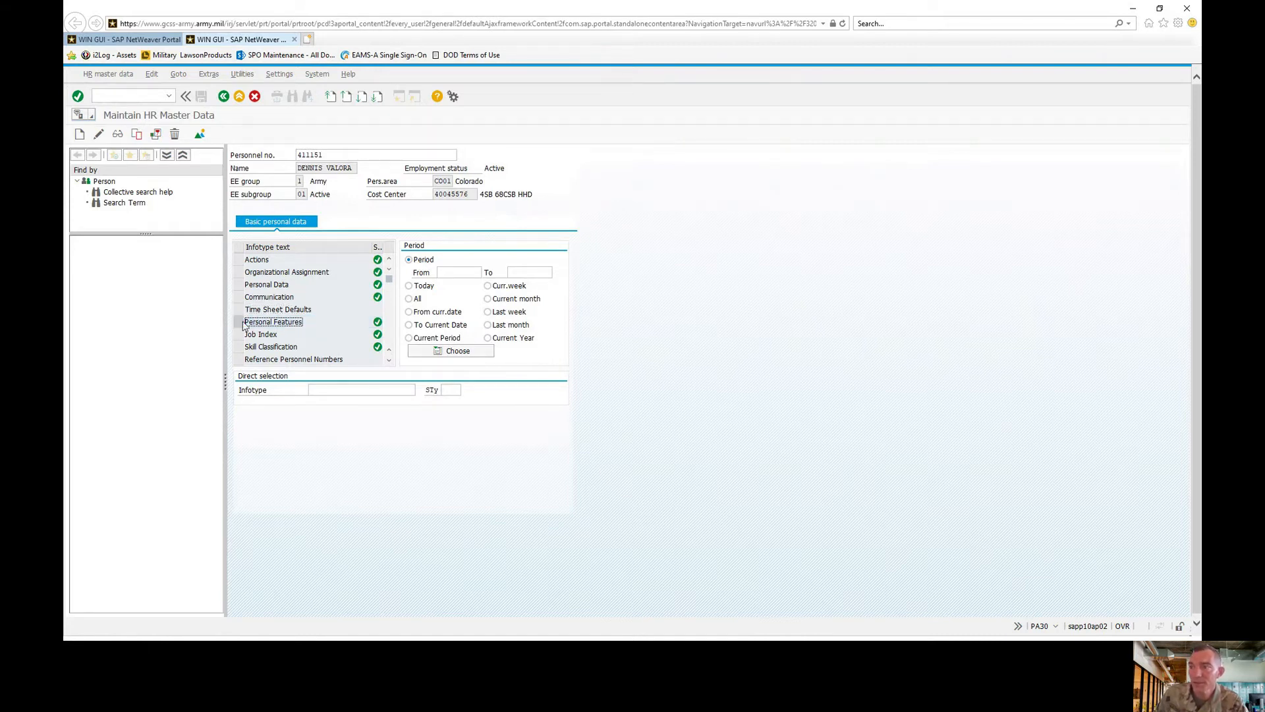
- Change the Personal Features weight from 133.00 to 129 and save the record
click(98, 134)
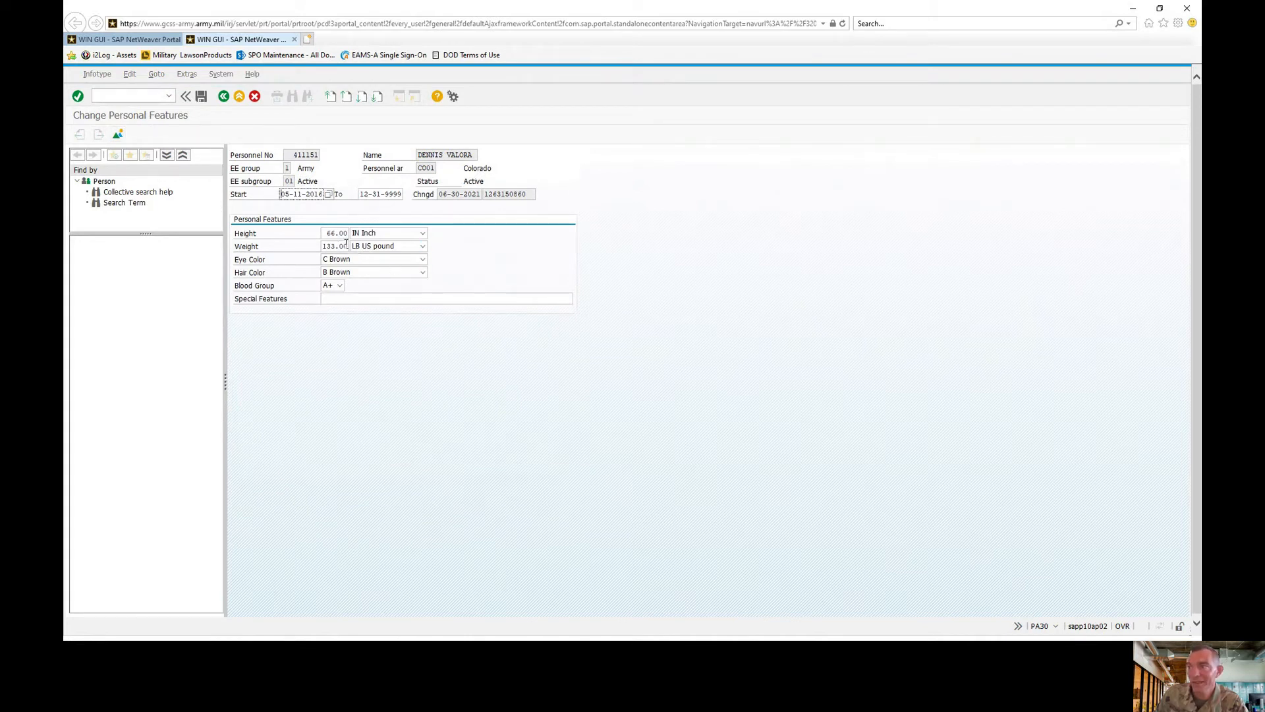
drag(349, 245, 322, 246)
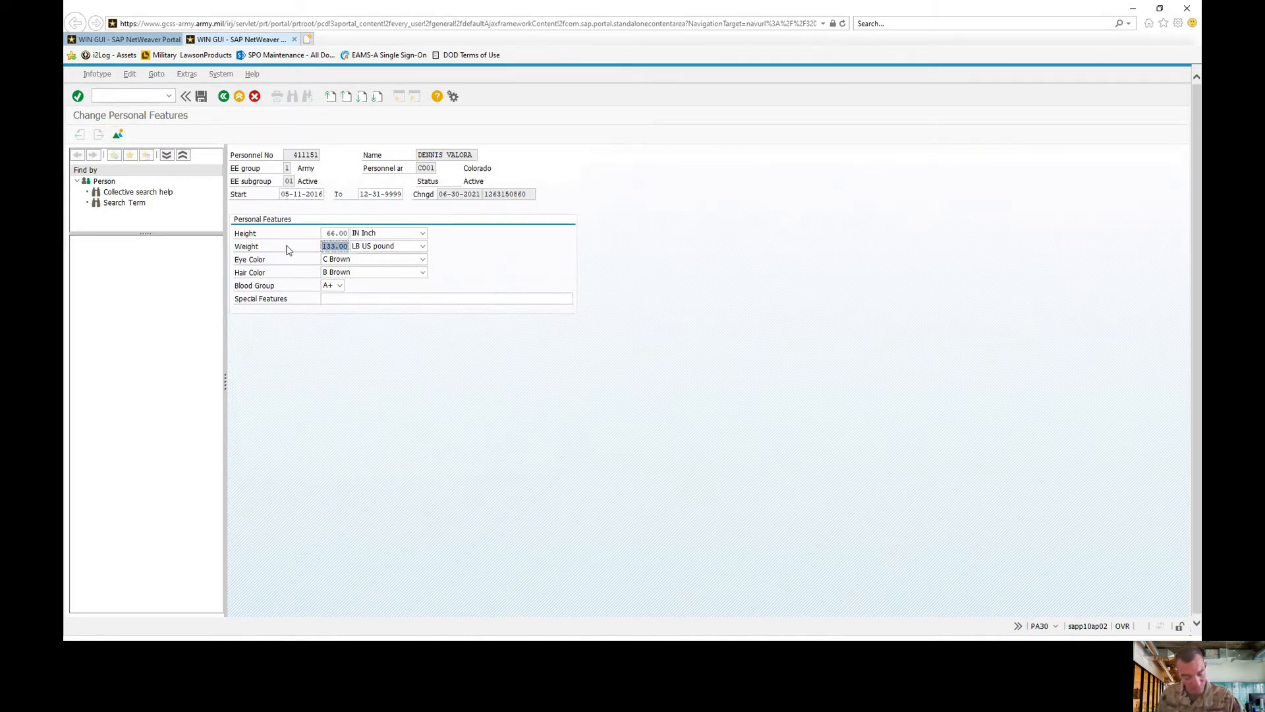
text(129)
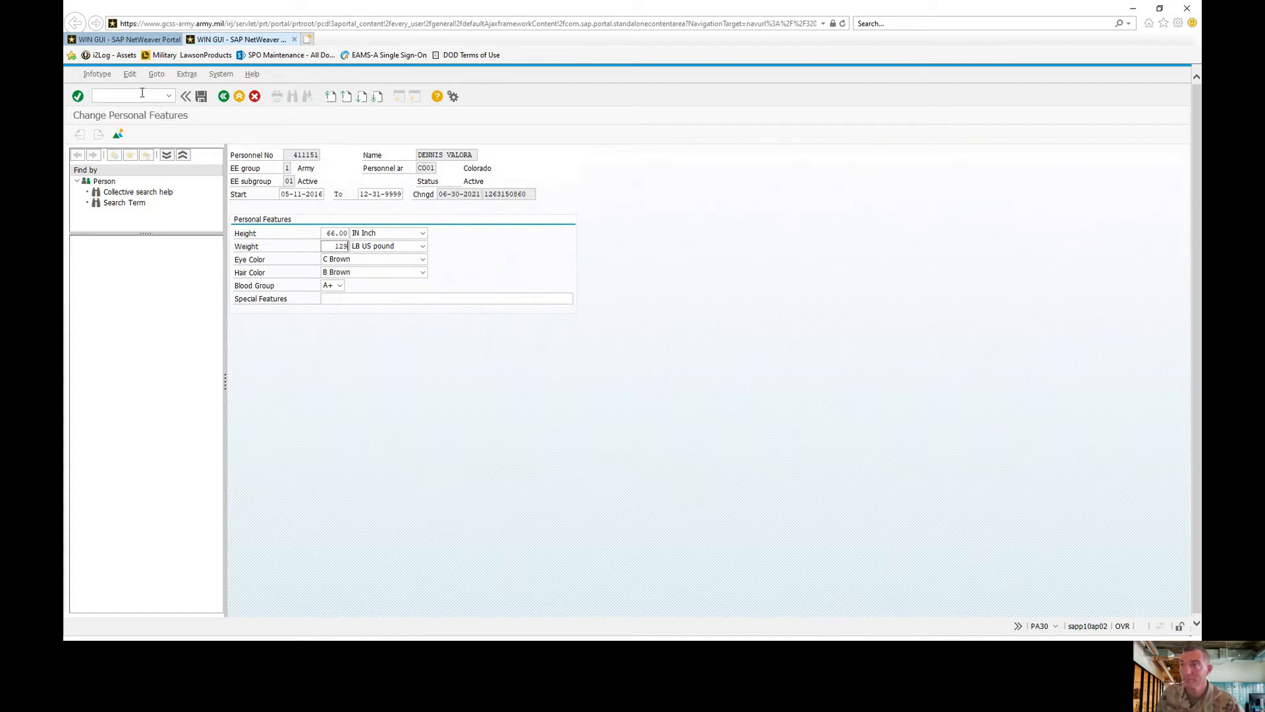
click(201, 97)
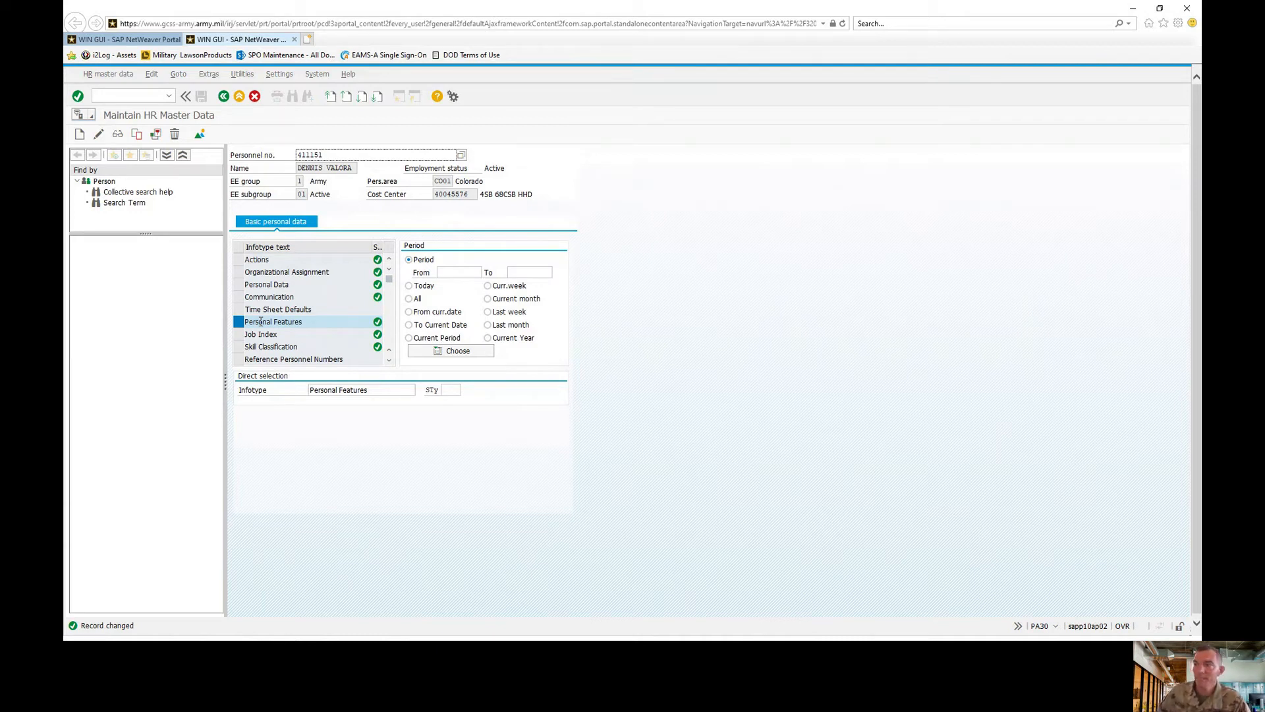
- Create and save a CELL Cell Phone communication record with the soldier's new cell number in System ID
click(240, 298)
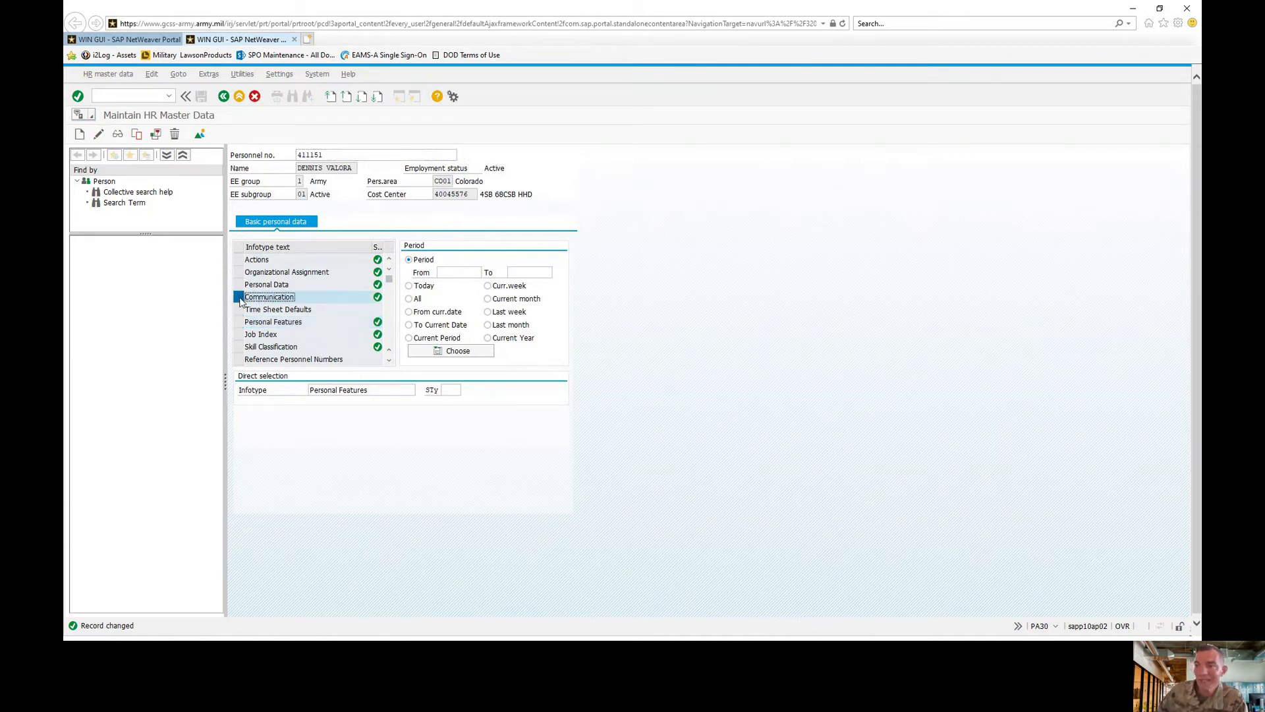
click(99, 135)
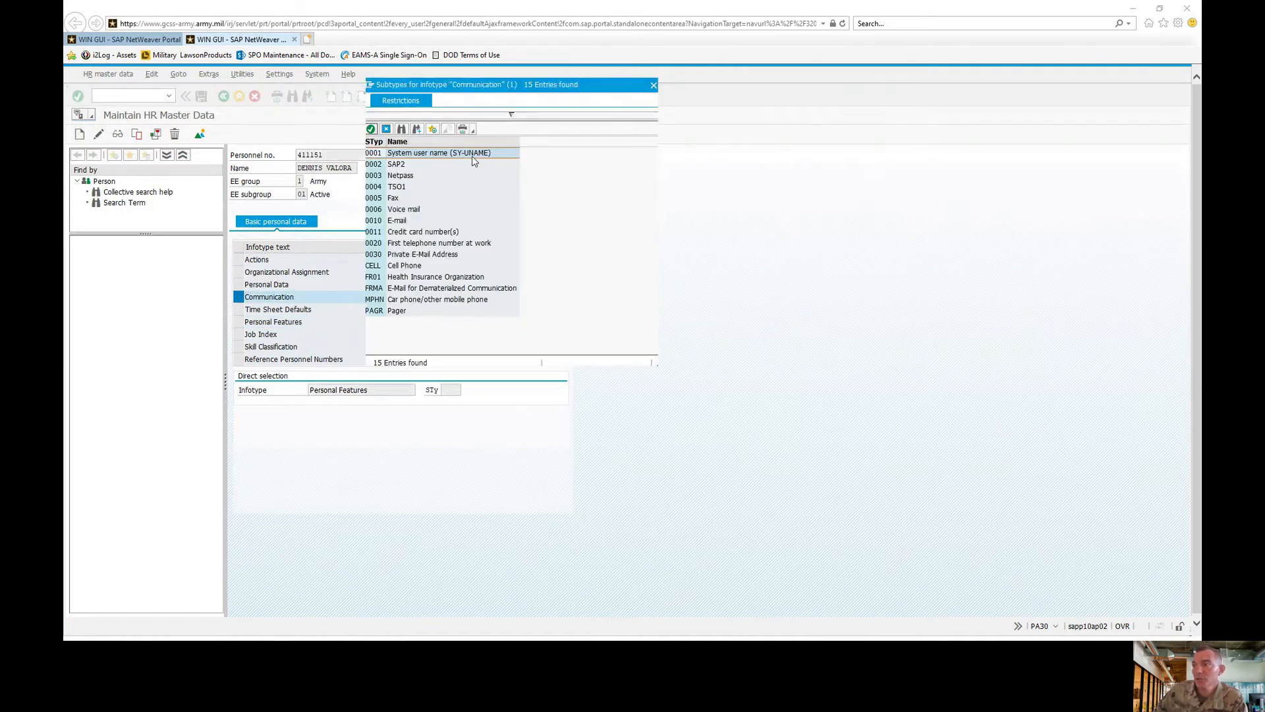
double_click(416, 265)
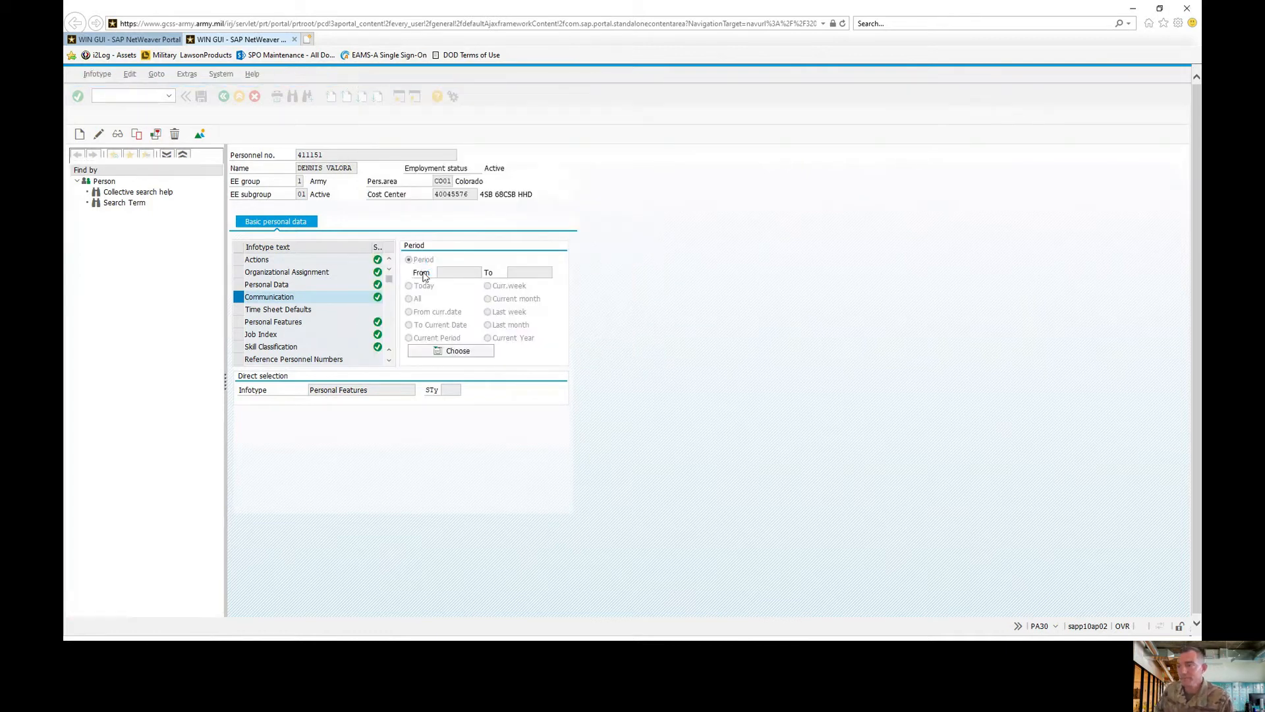
click(333, 245)
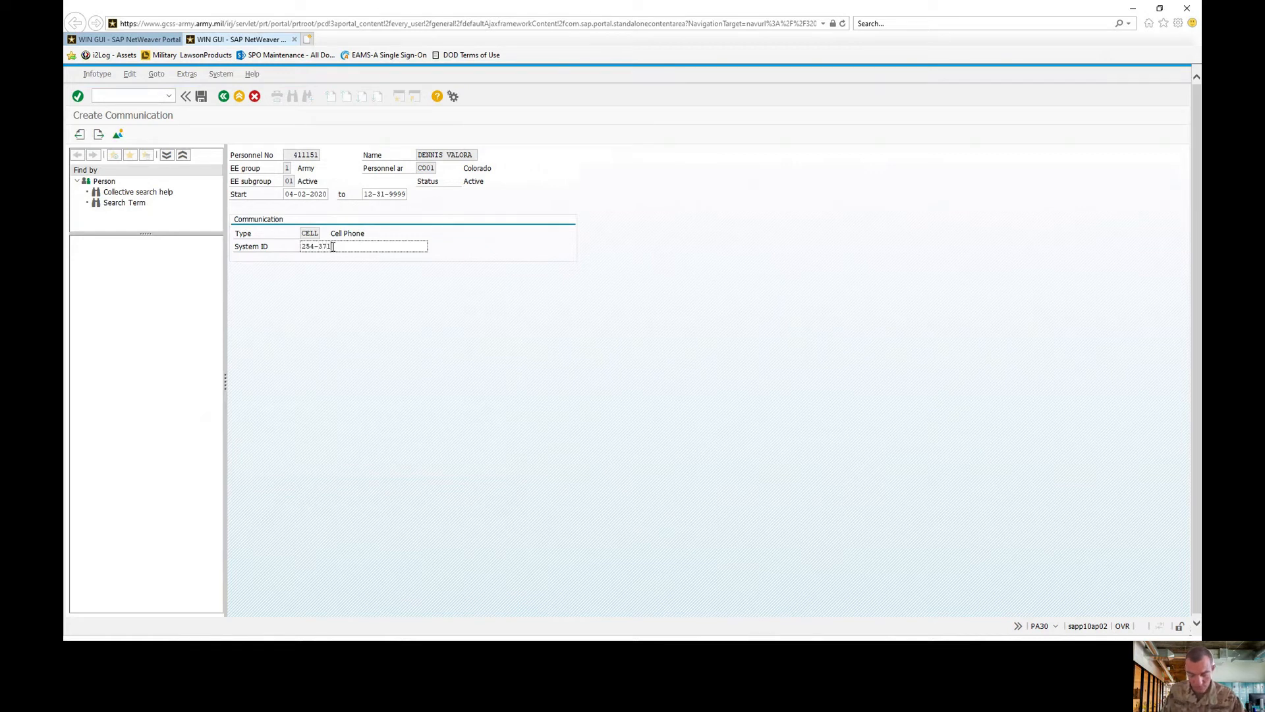
key(BackSpace)
key(BackSpace)
key(BackSpace)
key(BackSpace)
key(BackSpace)
key(BackSpace)
key(BackSpace)
key(BackSpace)
key(BackSpace)
key(BackSpace)
key(BackSpace)
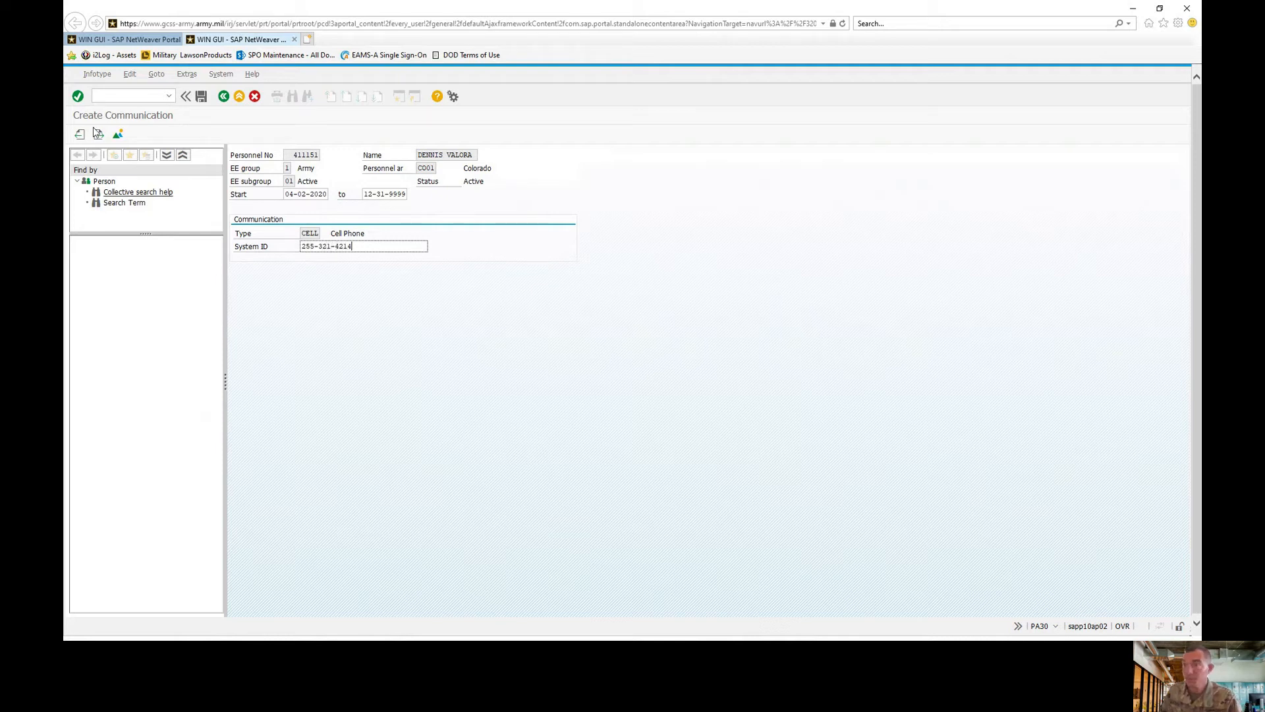
click(201, 96)
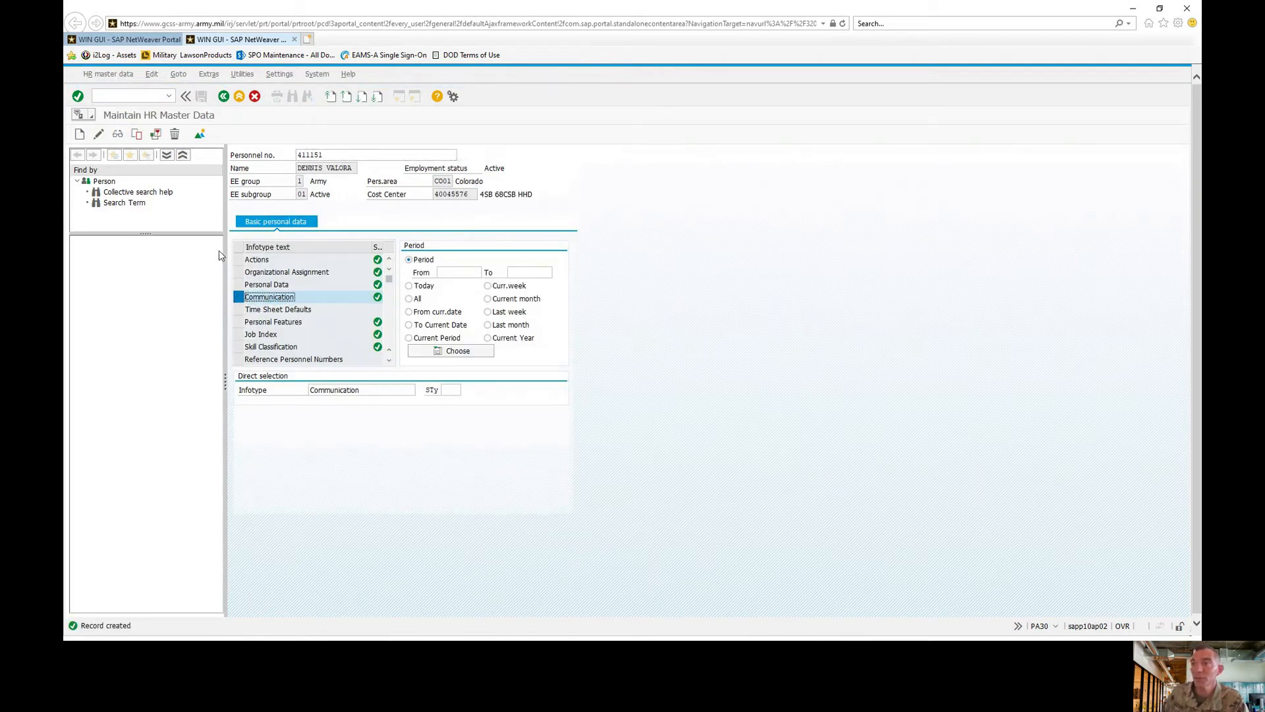
click(98, 134)
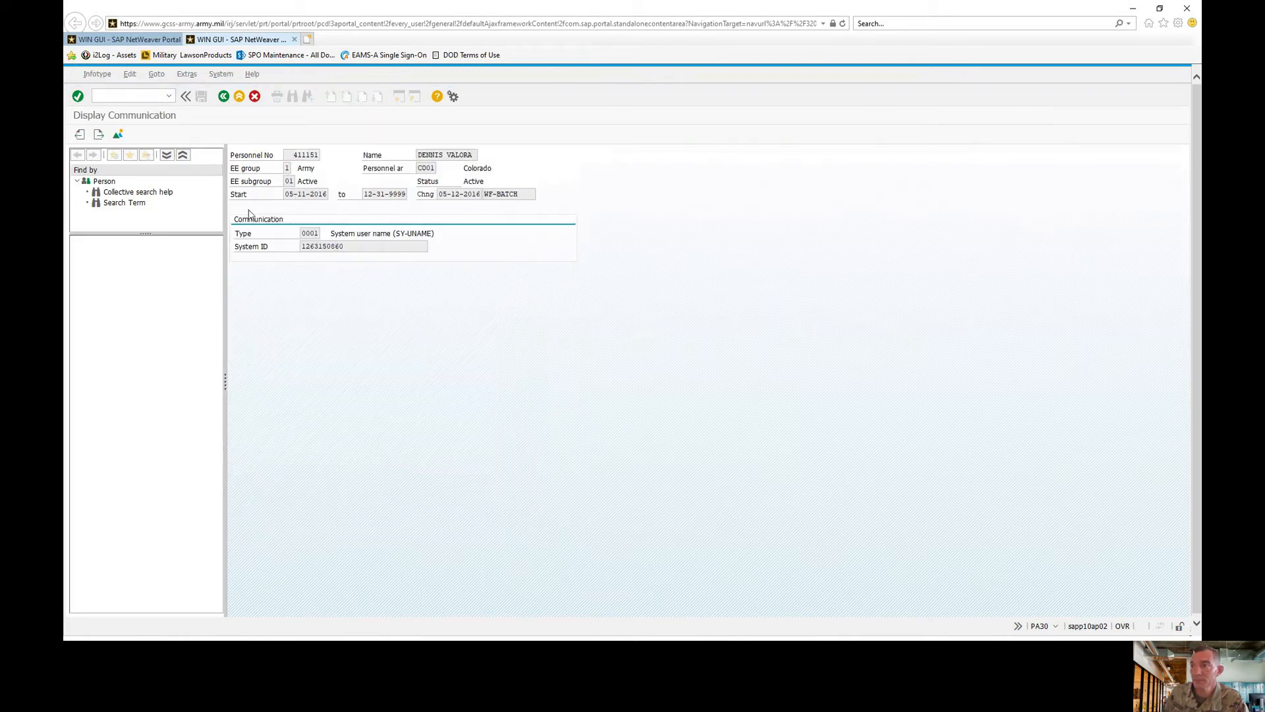
click(224, 96)
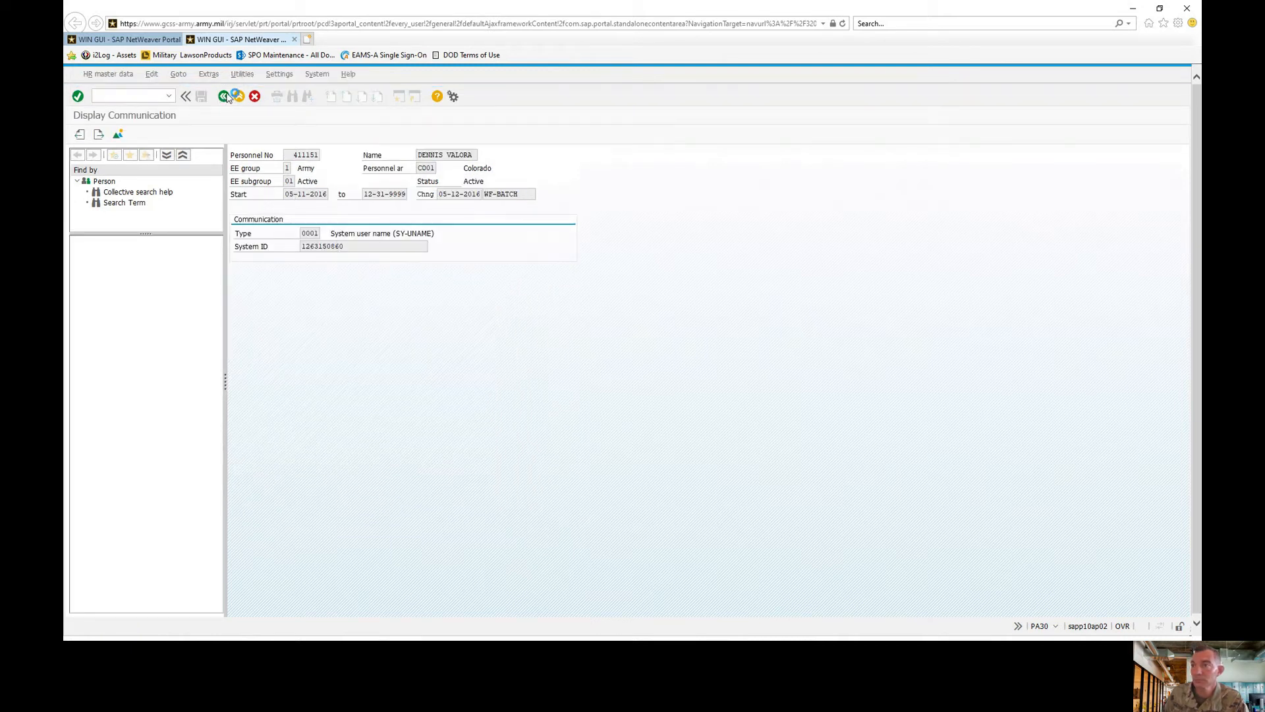
click(118, 134)
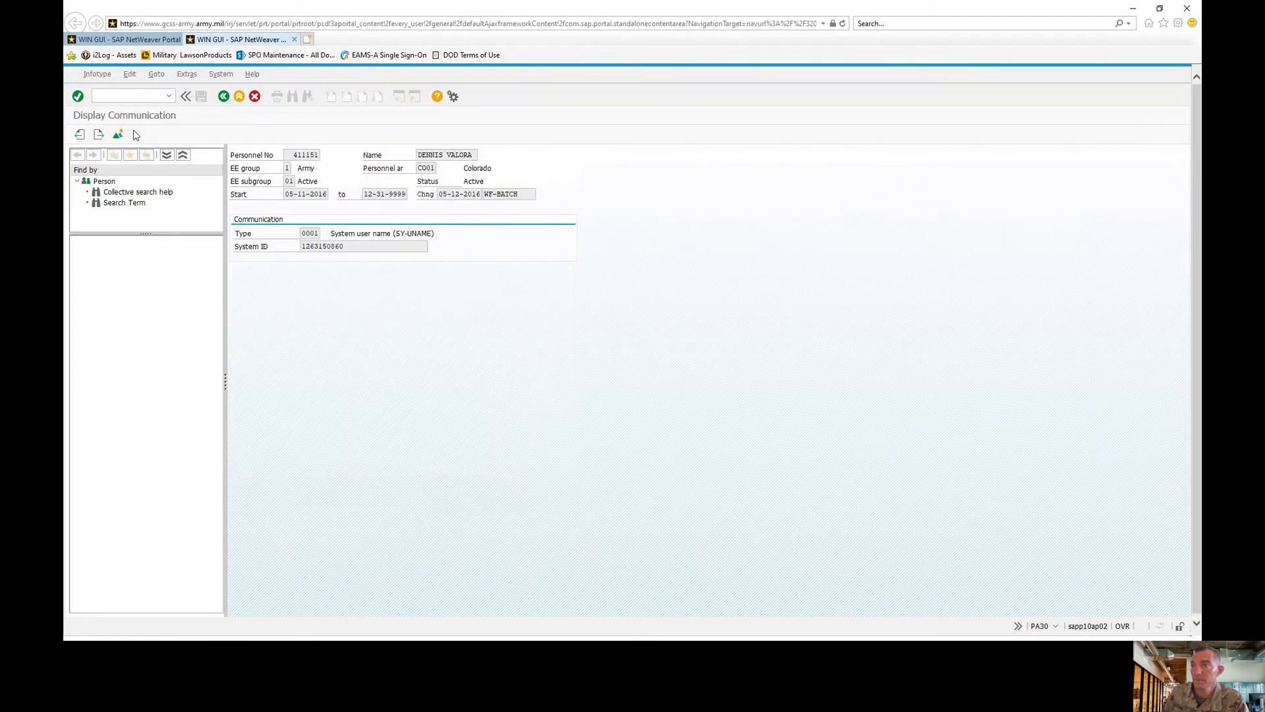
click(79, 135)
click(100, 136)
click(99, 136)
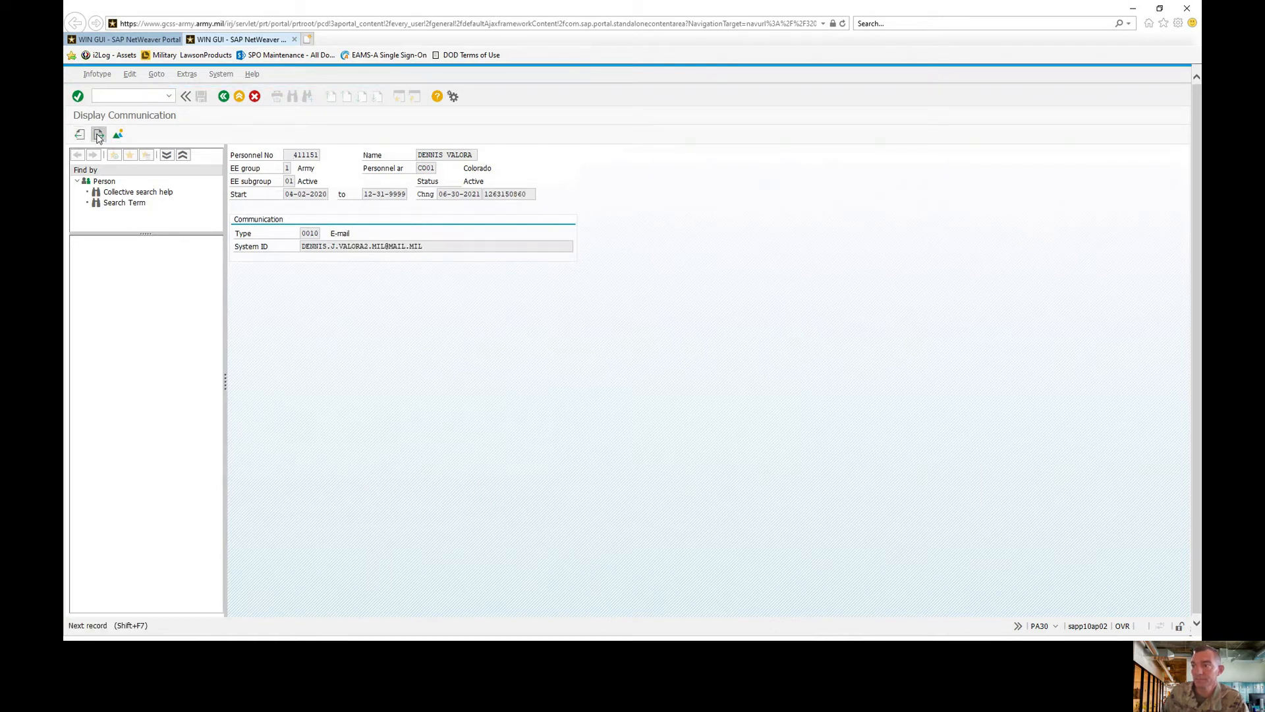
click(224, 98)
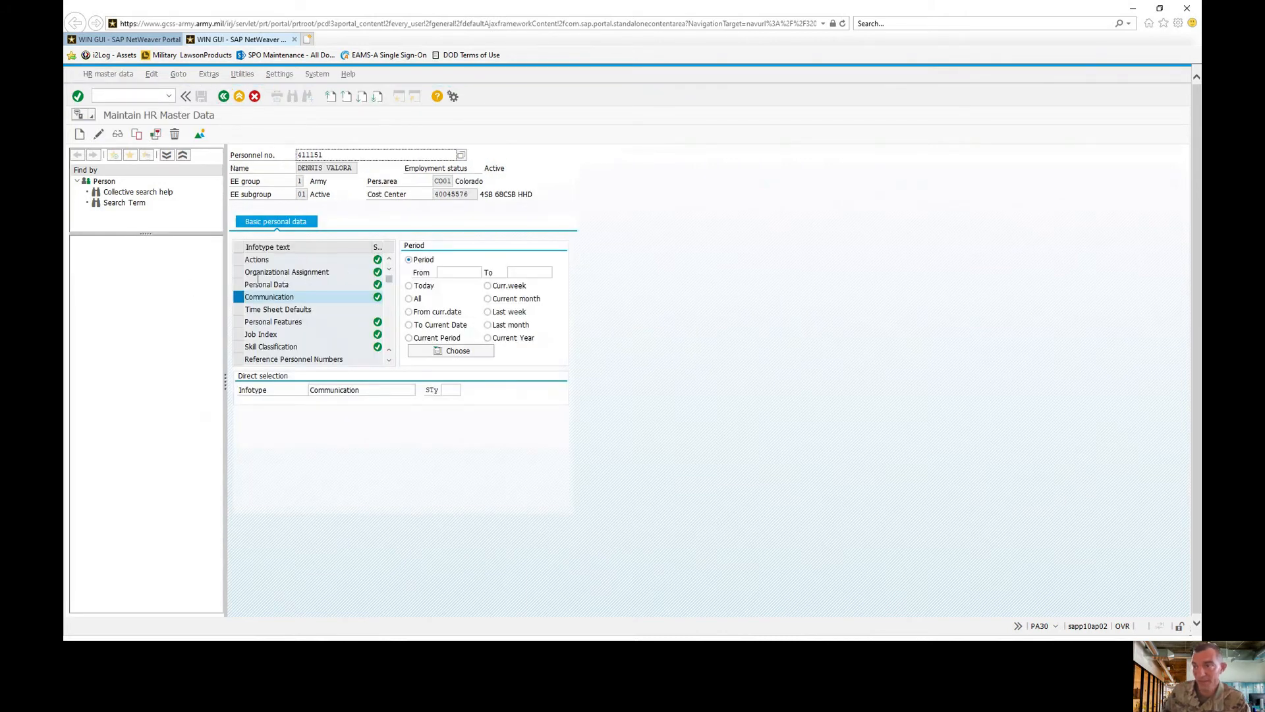
click(239, 300)
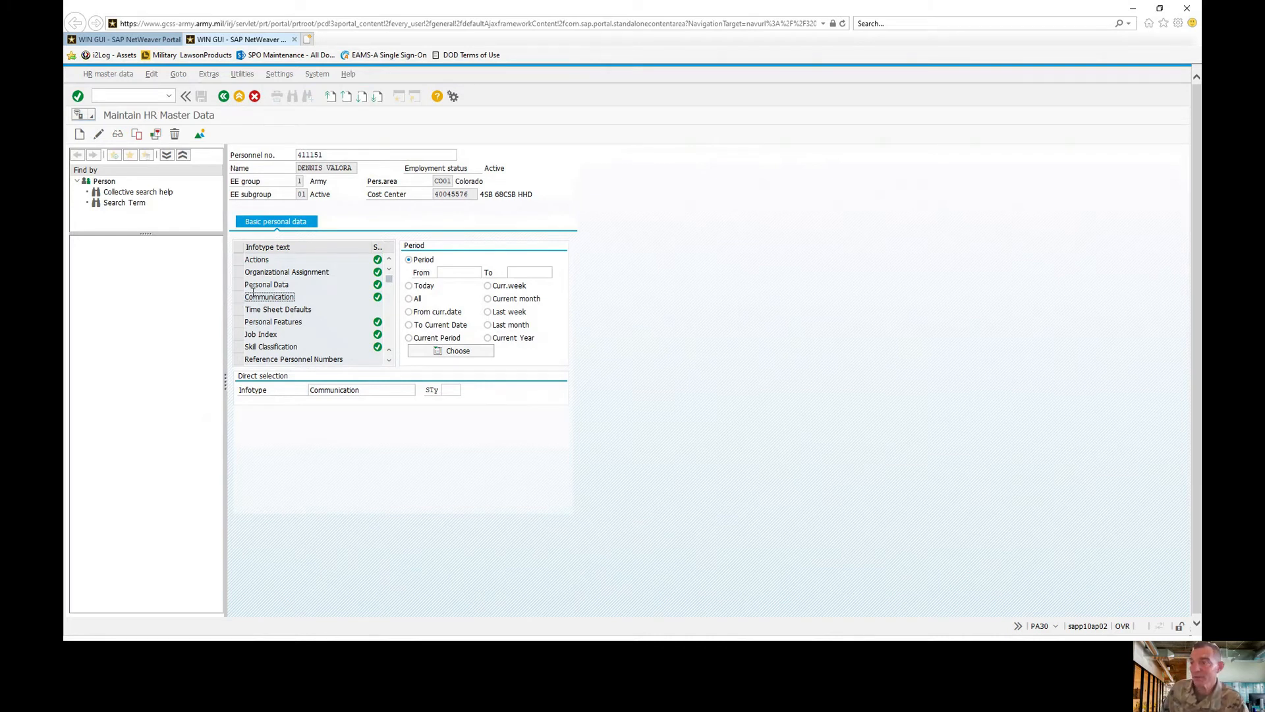
click(239, 285)
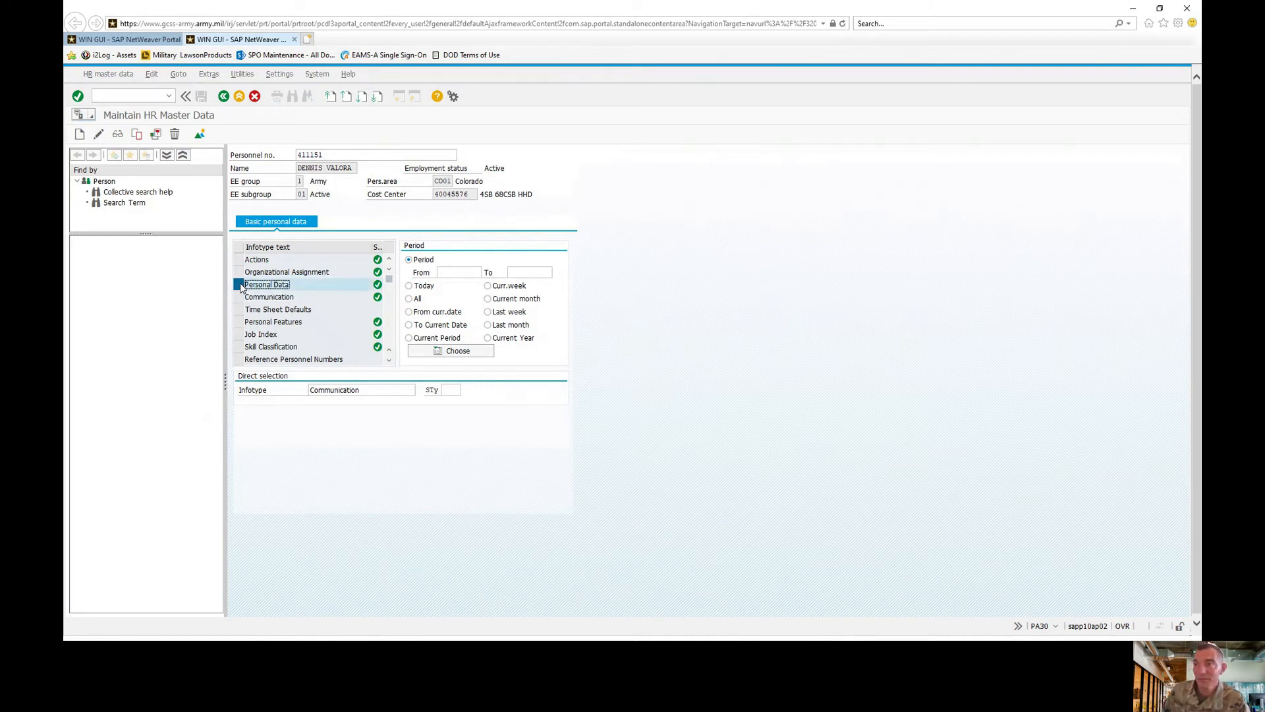
click(99, 135)
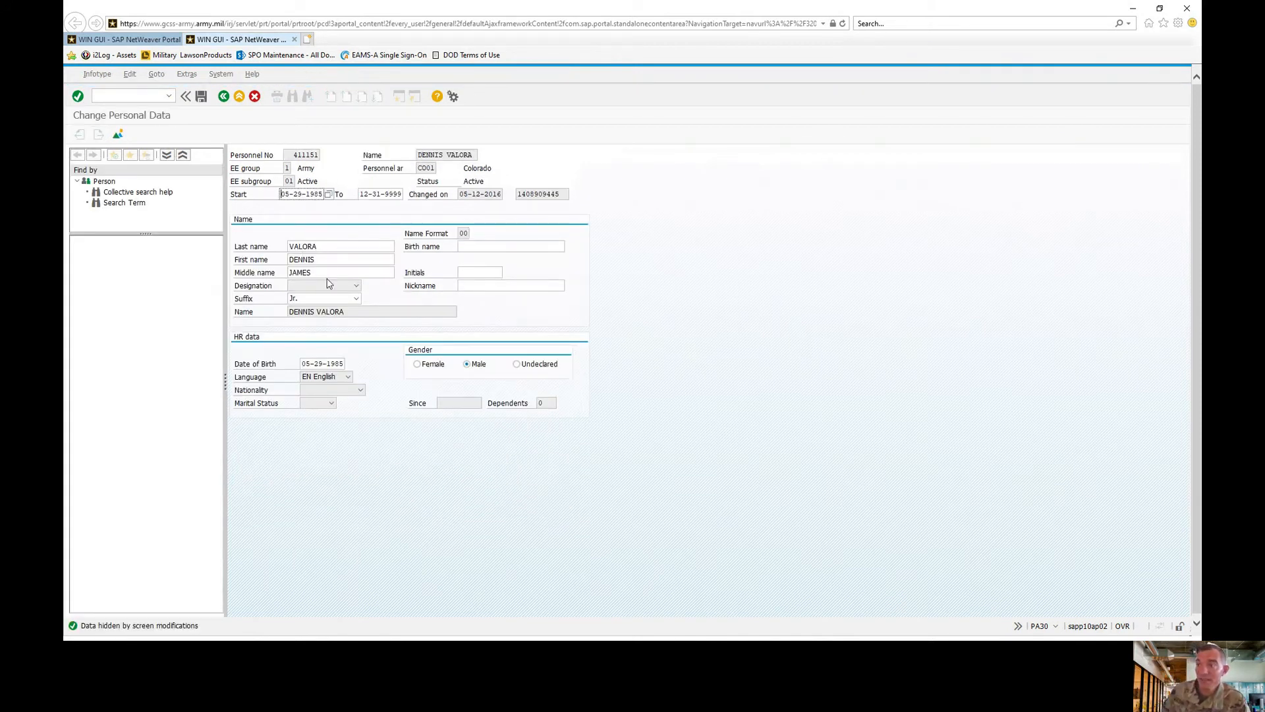
click(328, 271)
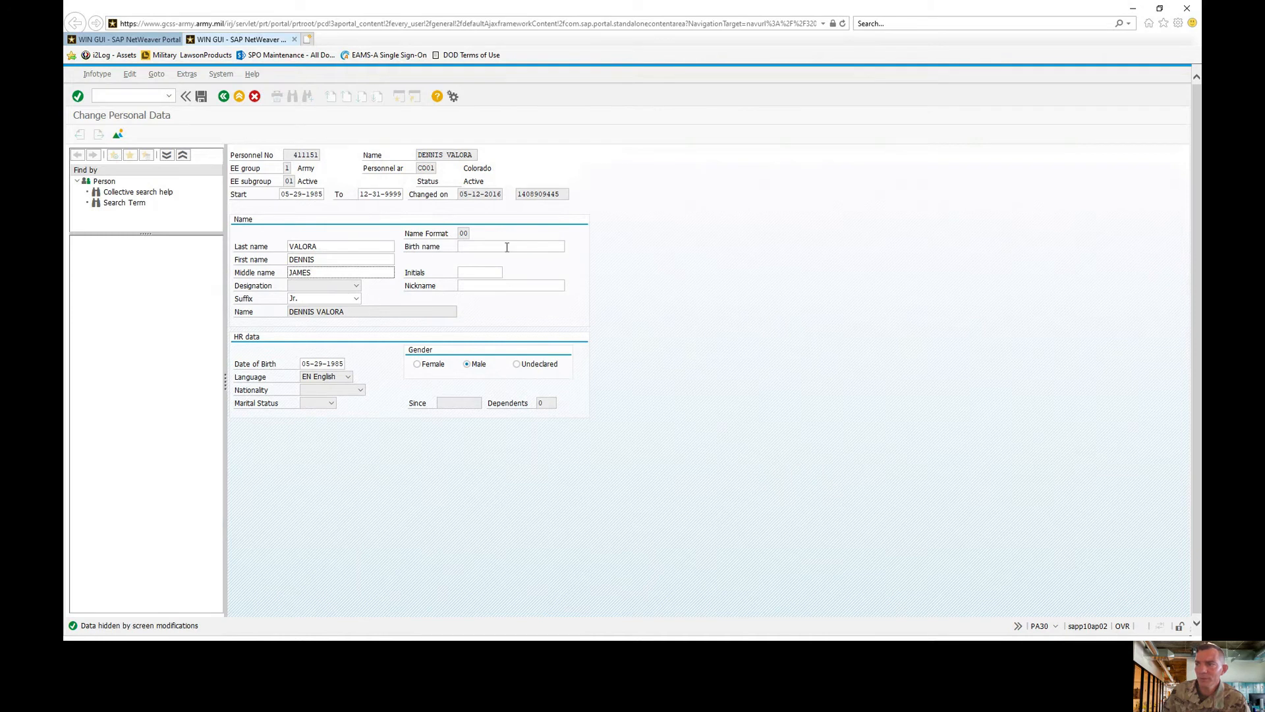
click(488, 286)
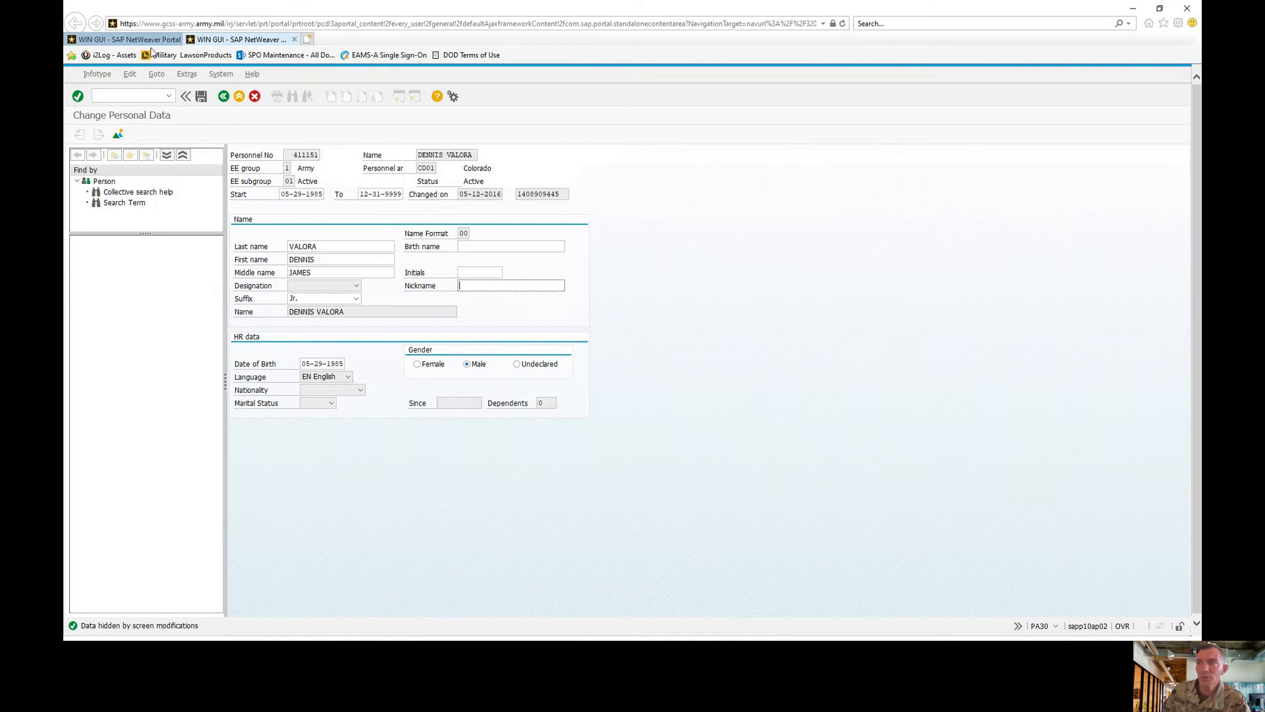
click(223, 96)
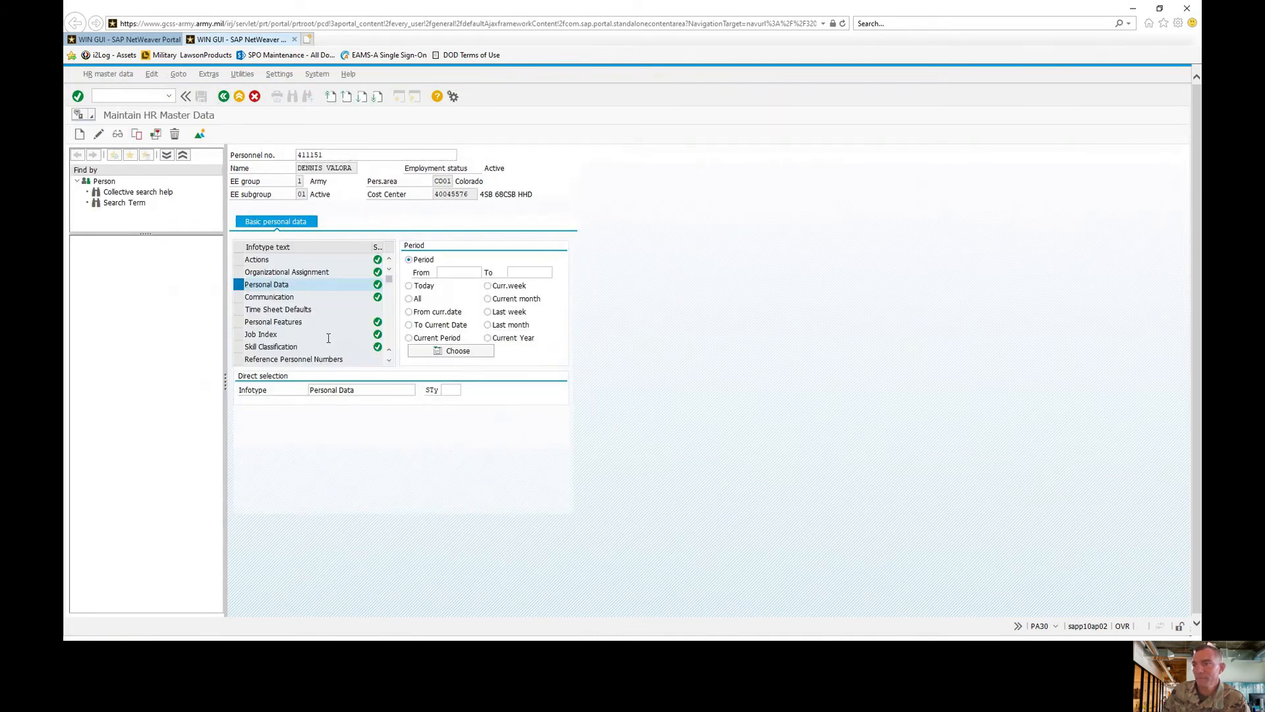
scroll(326, 346, down, 3)
- Start a Reference Personnel Numbers record, then back out to the infotype overview
click(238, 284)
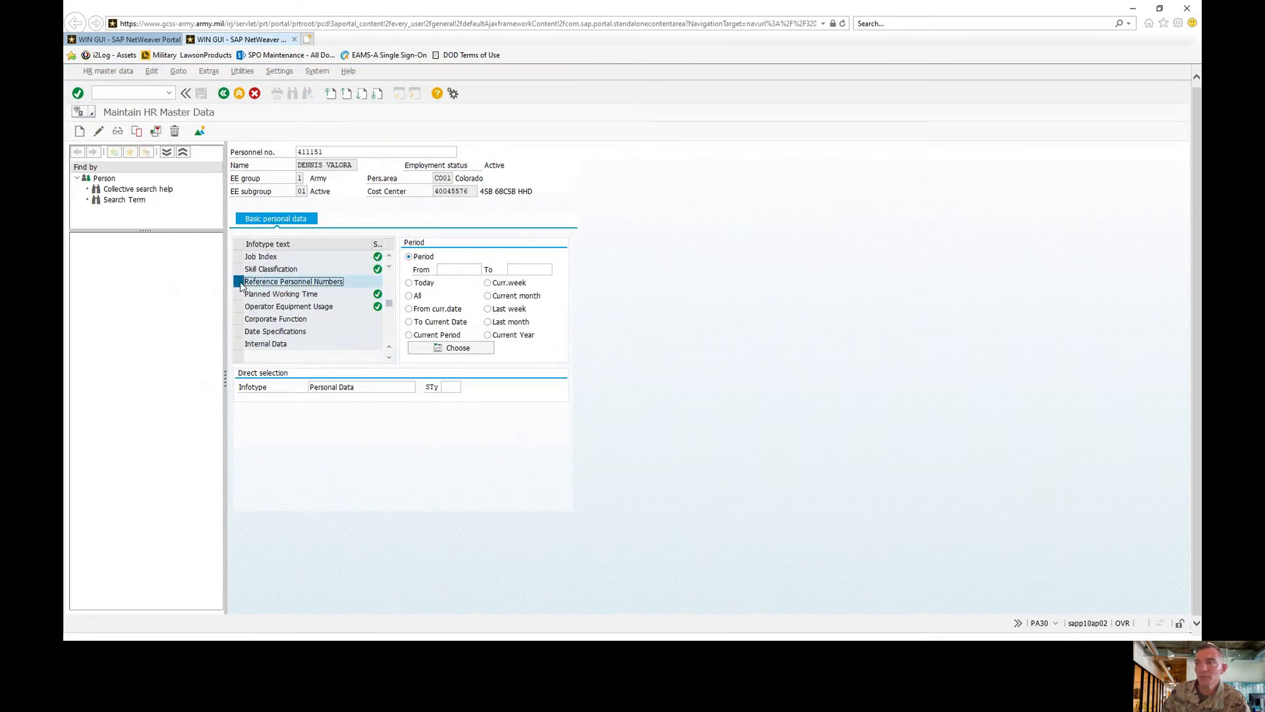
key(F5)
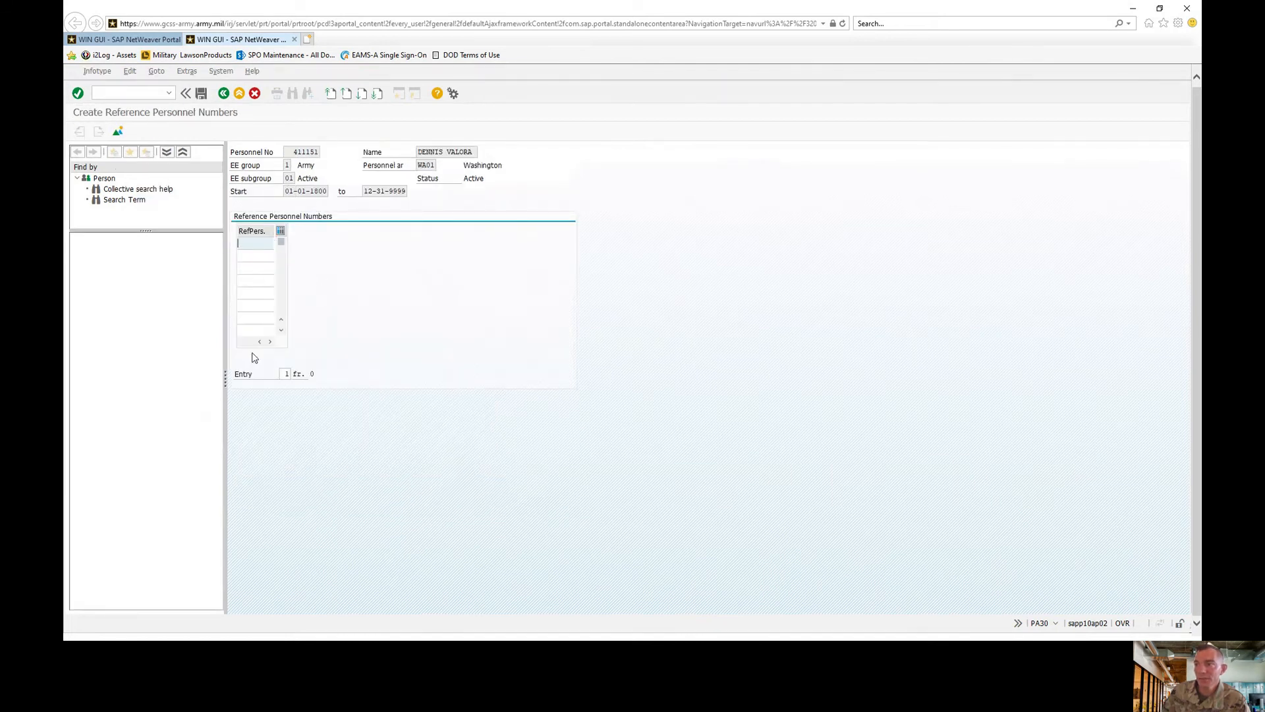
click(223, 93)
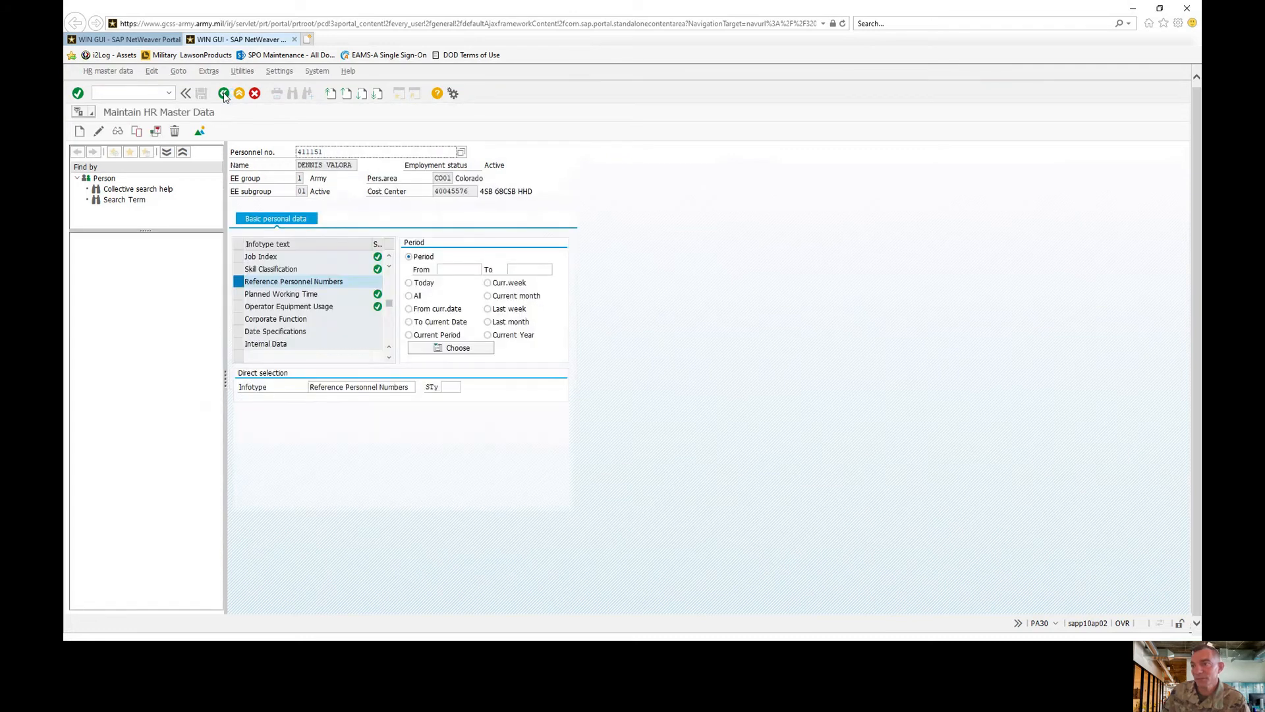
- Open Operator Equipment Usage in change mode and enter 999 in Days Since Violation
click(310, 308)
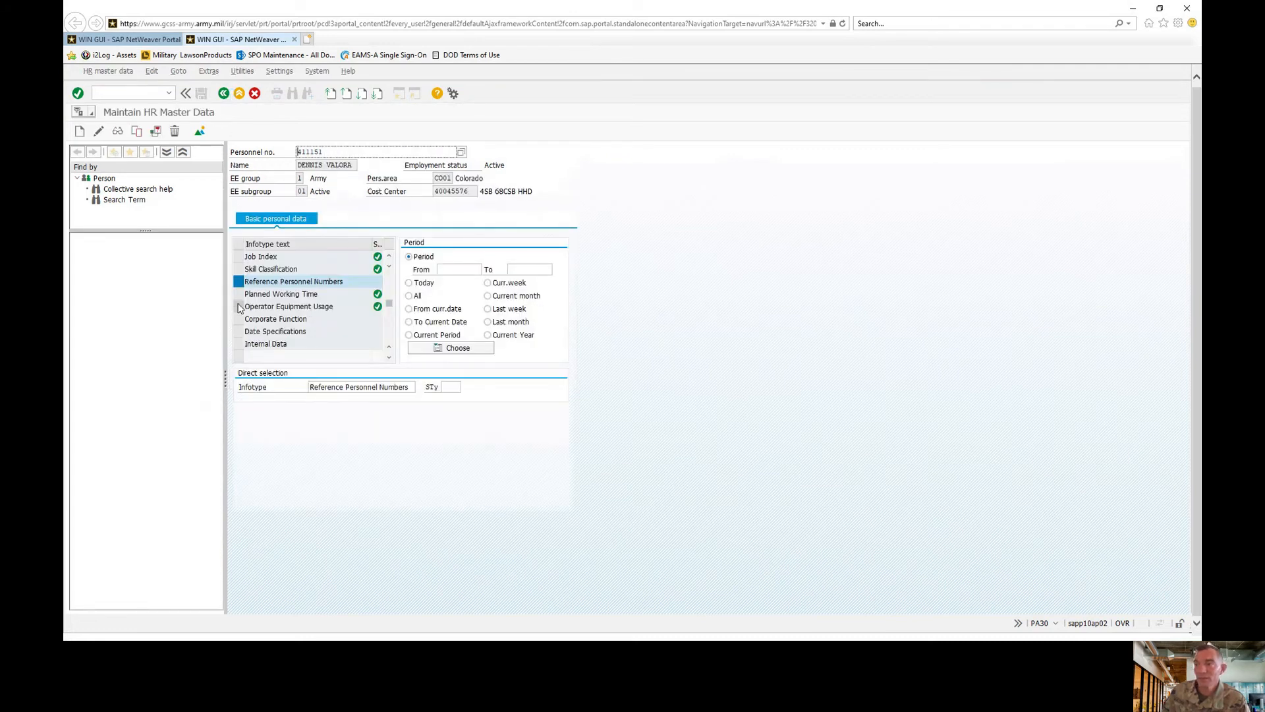
click(99, 132)
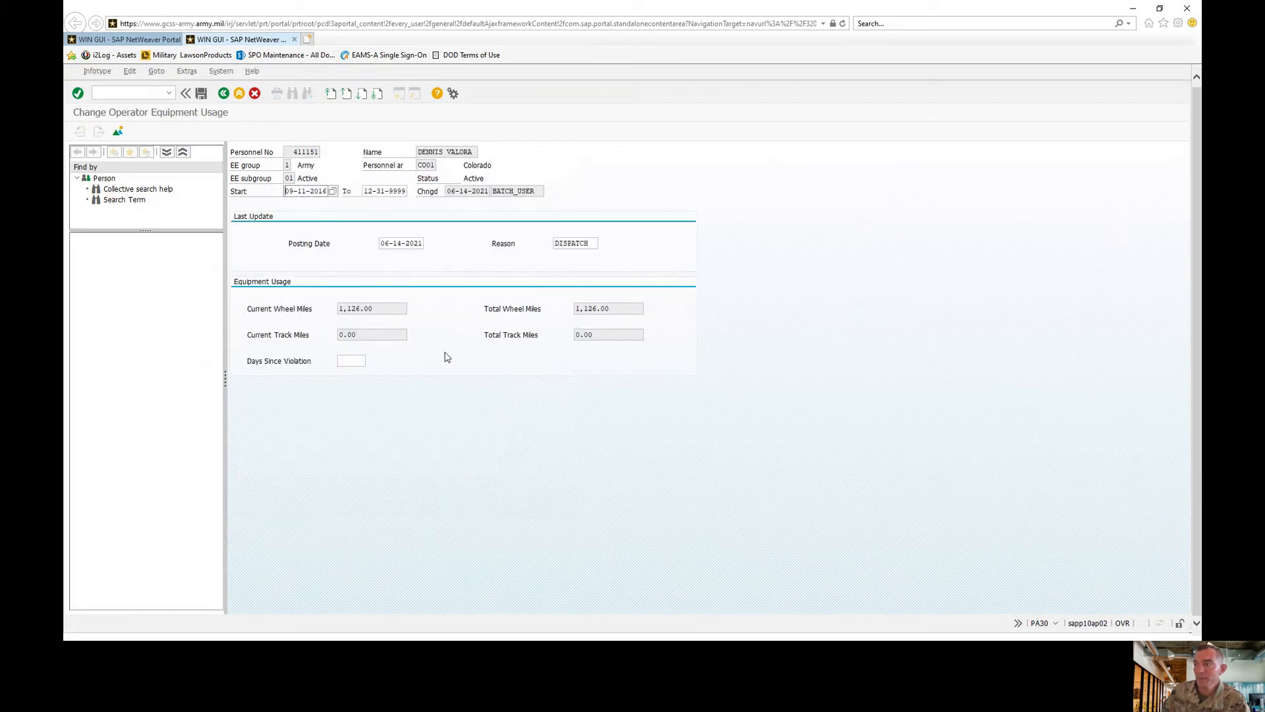
click(350, 362)
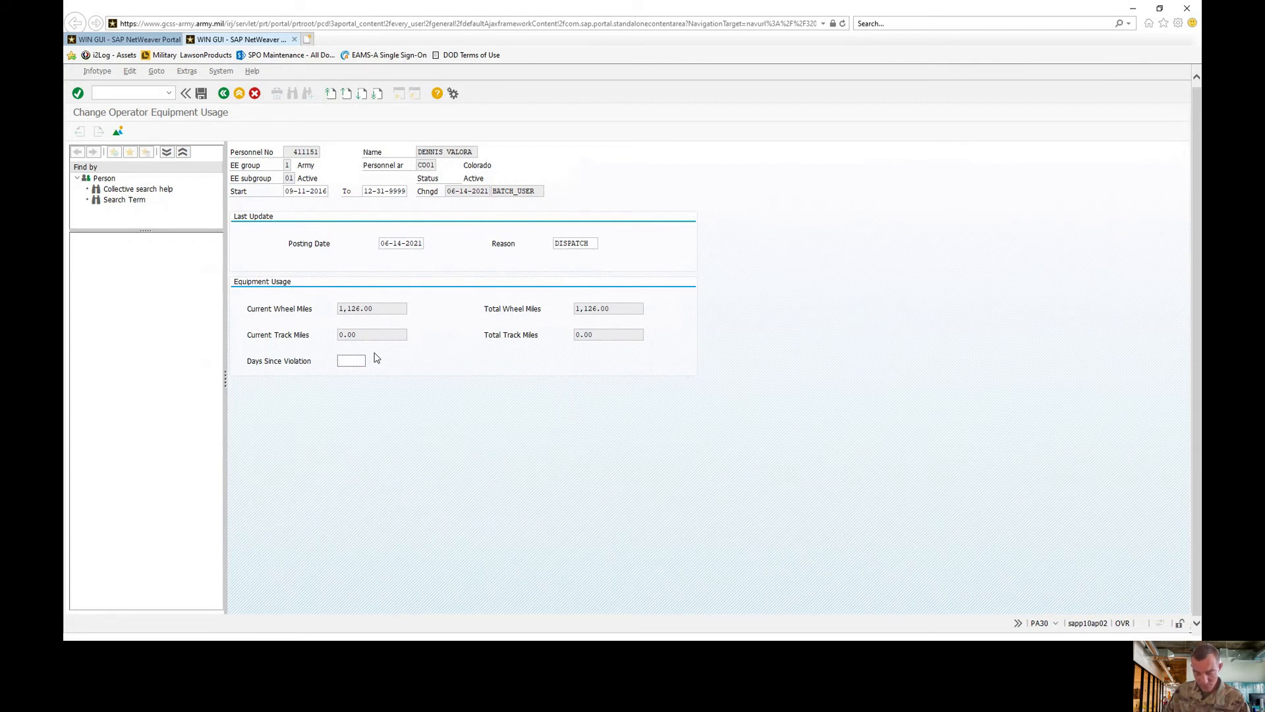
text(999)
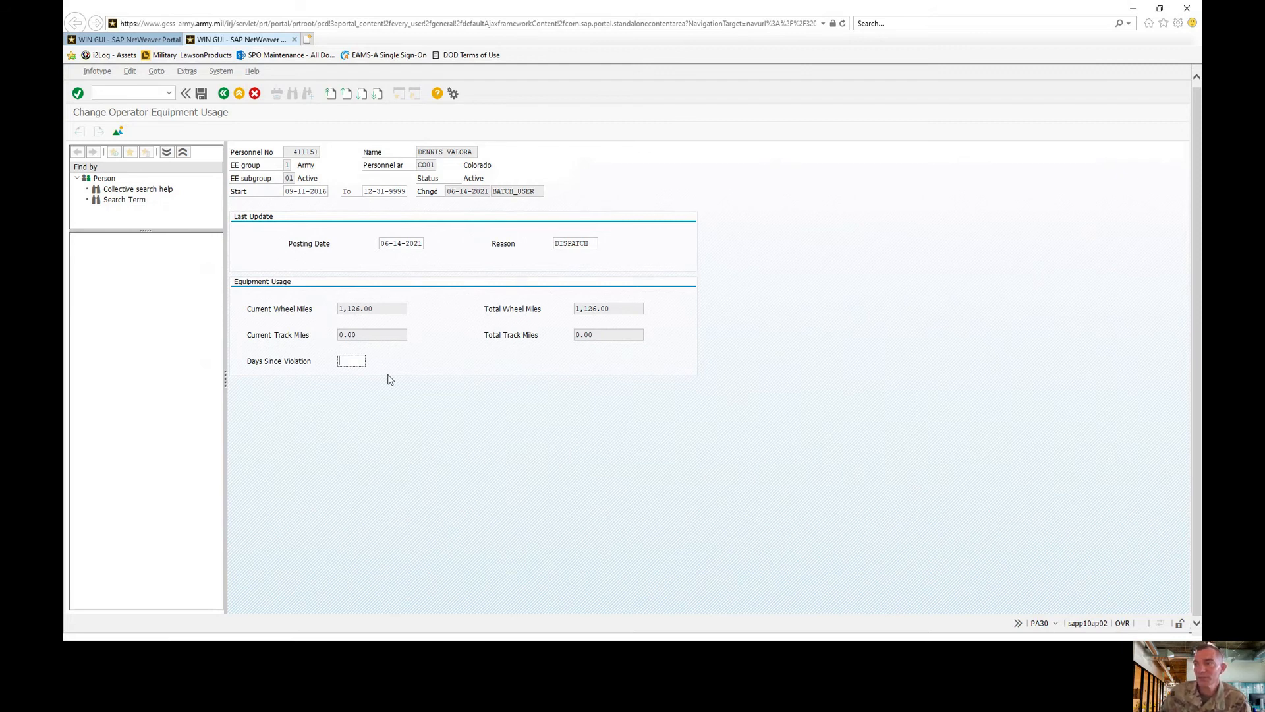
- Discard the Operator Equipment Usage edit, abandon a new Date Specifications record, and return to ZAMW
click(224, 94)
click(245, 303)
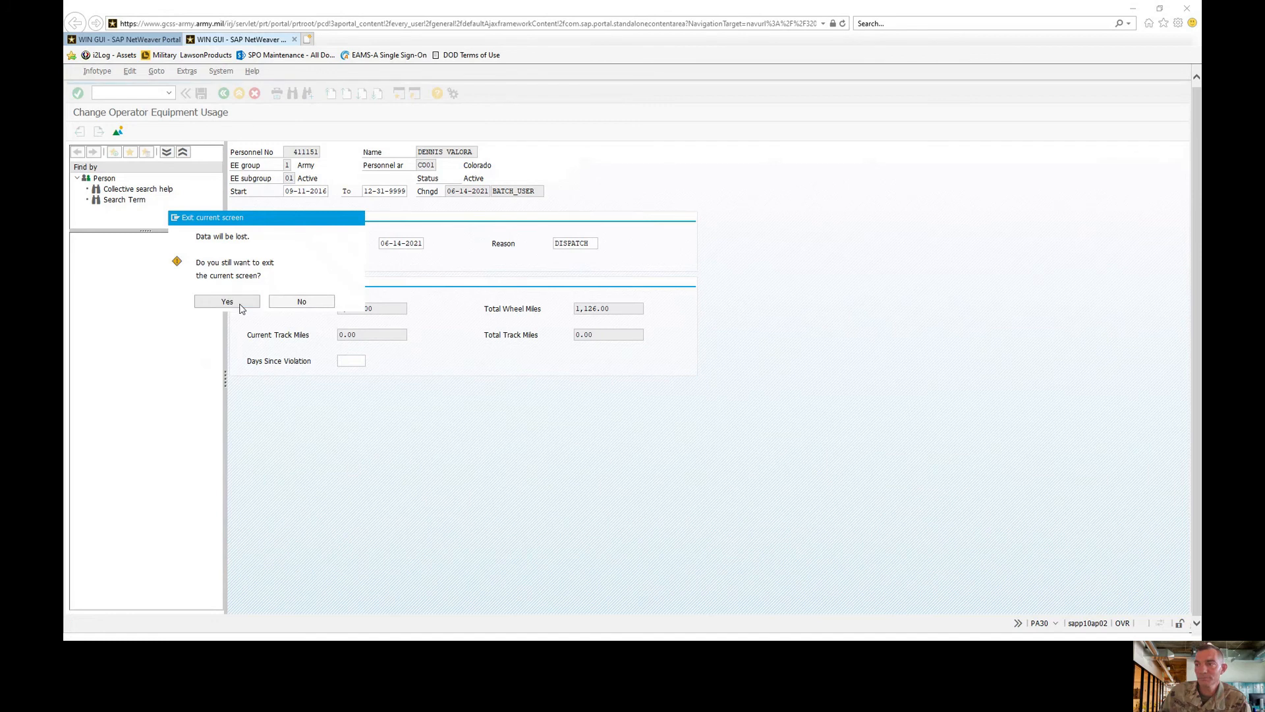
click(260, 330)
click(80, 132)
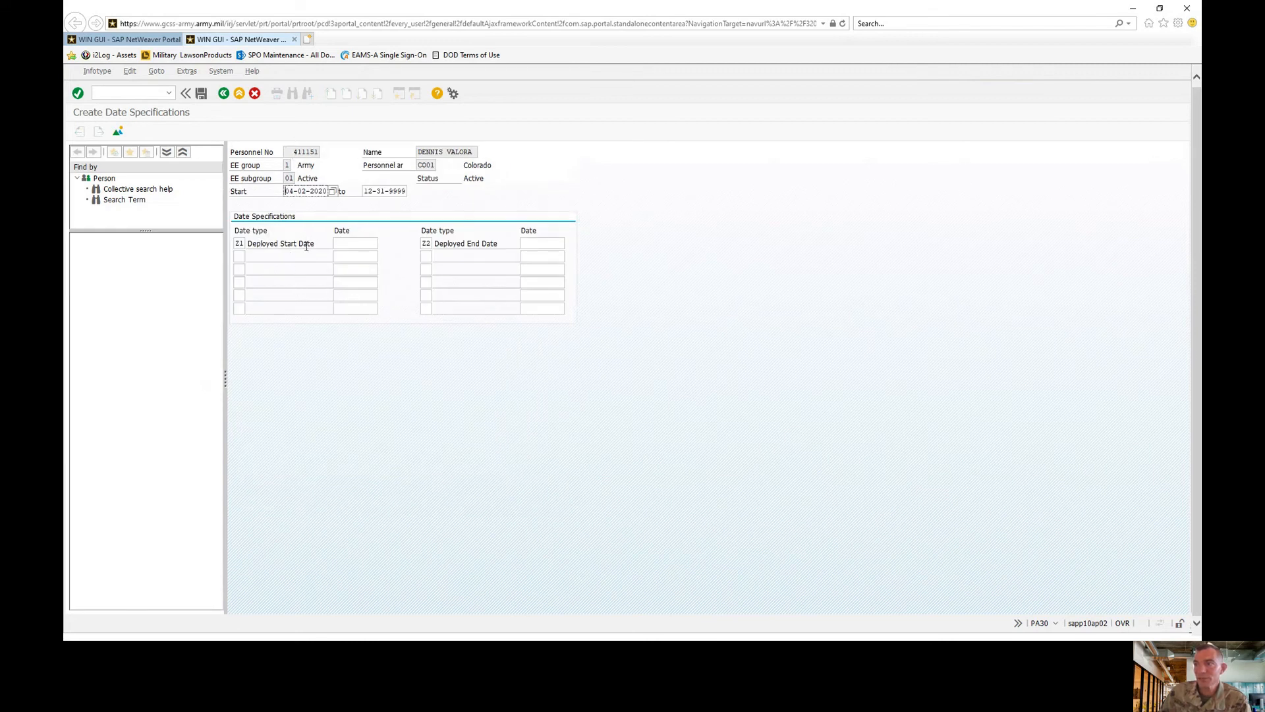
click(224, 94)
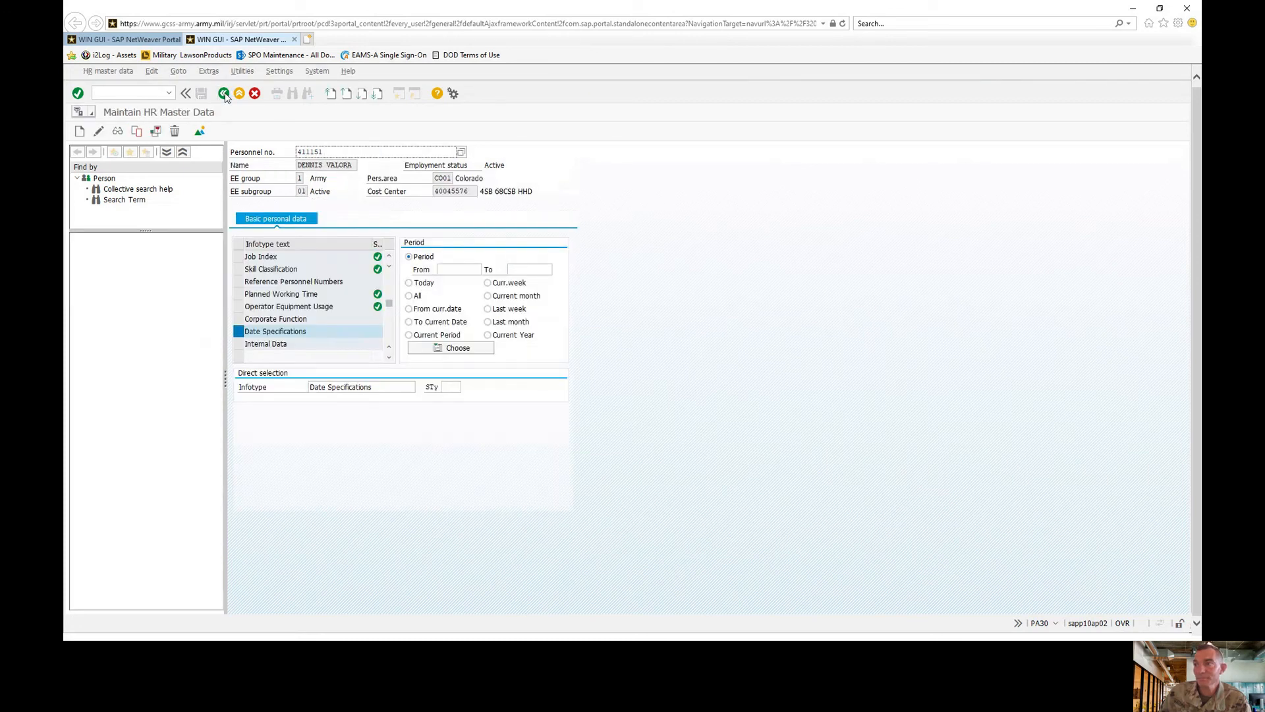
click(224, 94)
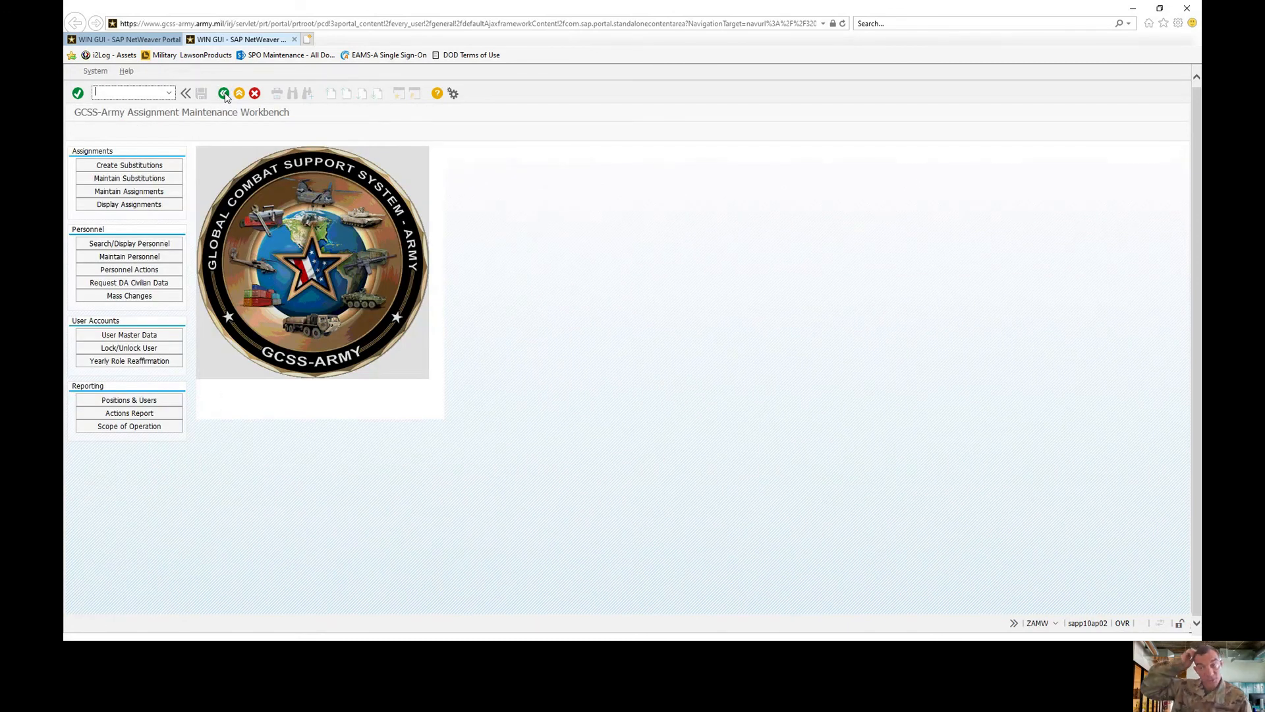